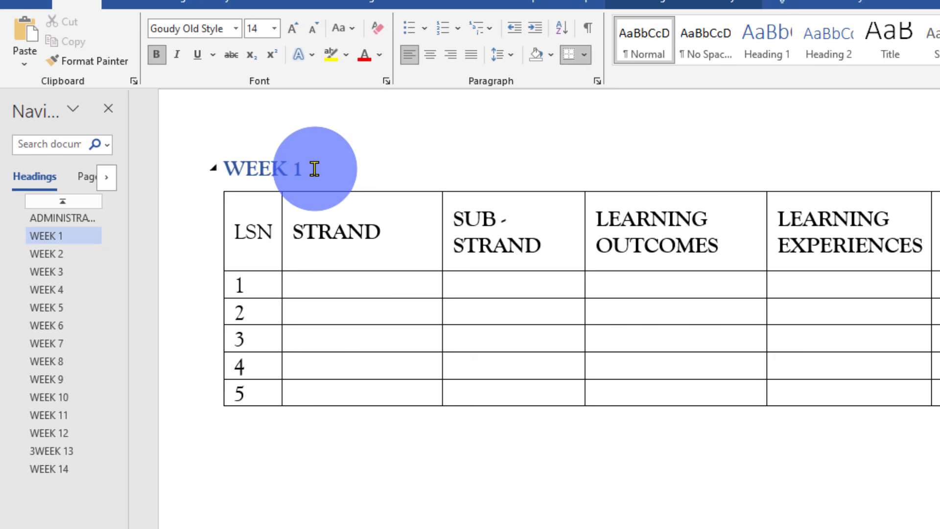
- Hide the Navigation Pane and show it again
scroll(320, 171, down, 10)
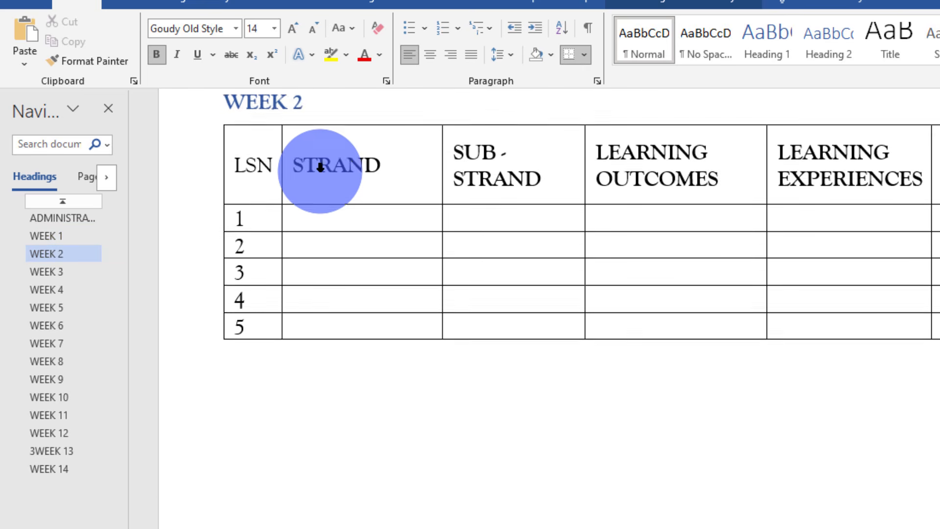
scroll(320, 167, up, 1)
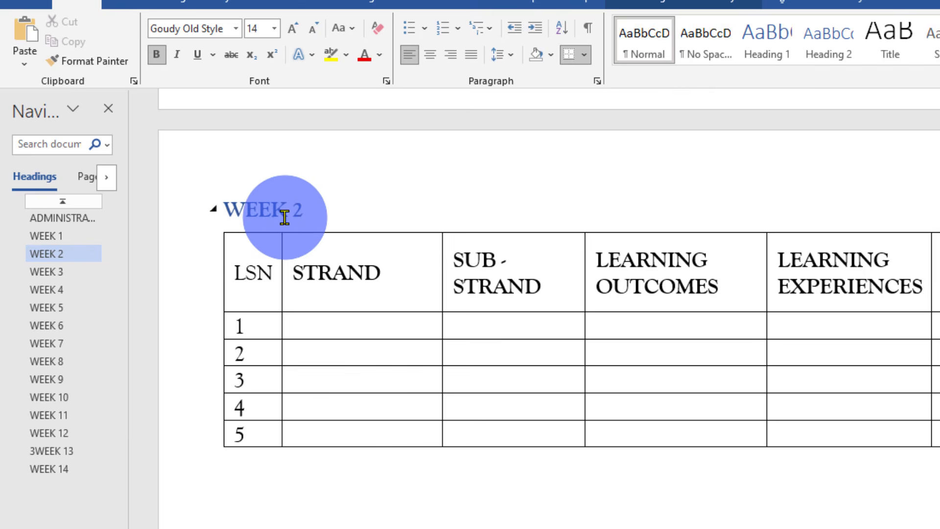
scroll(282, 216, down, 8)
scroll(285, 217, up, 5)
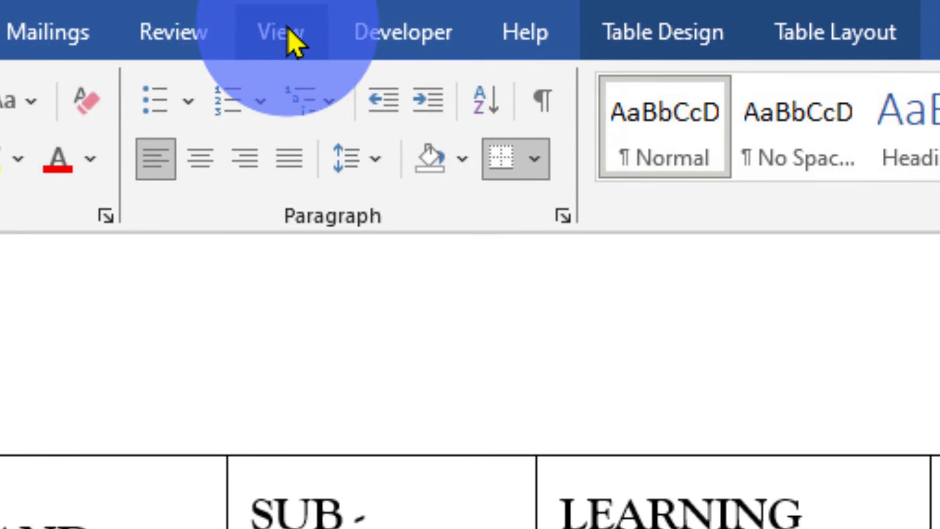
click(294, 42)
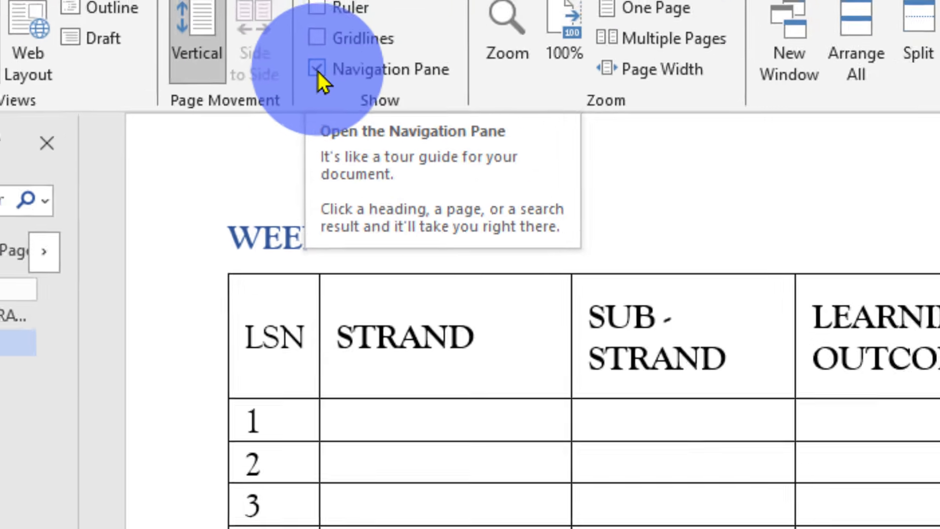
click(318, 73)
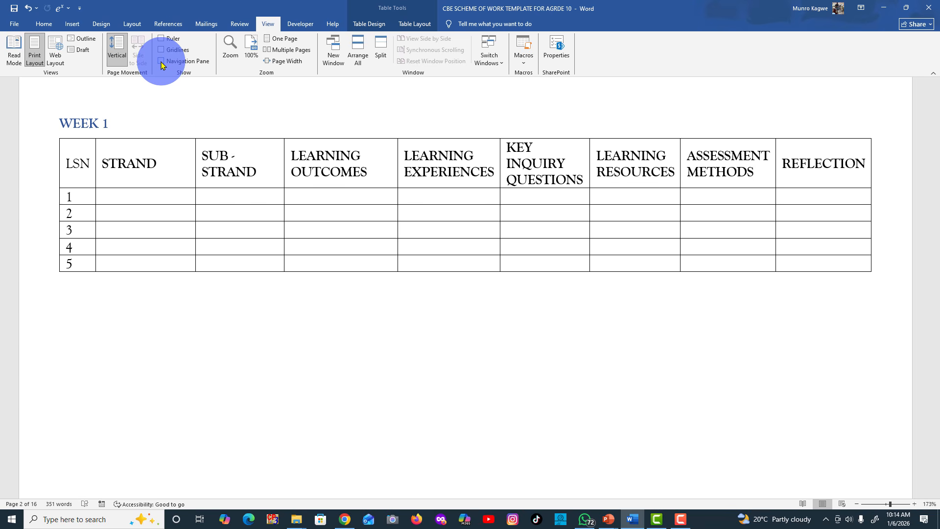
click(161, 62)
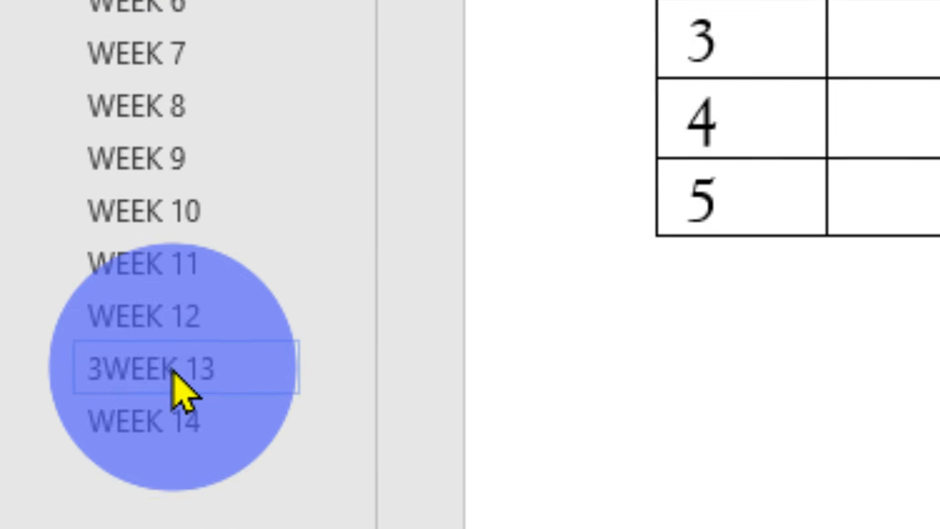
- Look through the weekly tables, visiting the Week 4, Week 9 and Week 1 headings from the document's heading list
scroll(703, 264, down, 3)
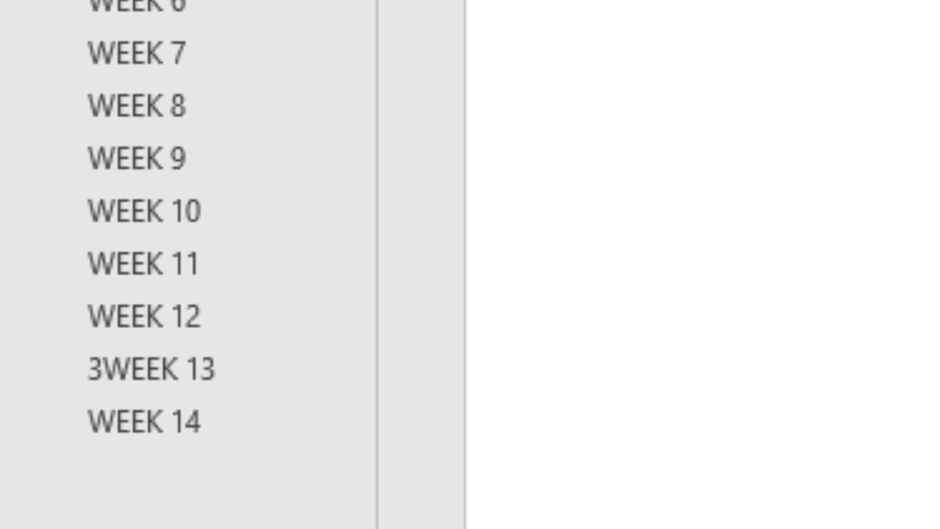
scroll(703, 264, down, 5)
scroll(703, 264, down, 6)
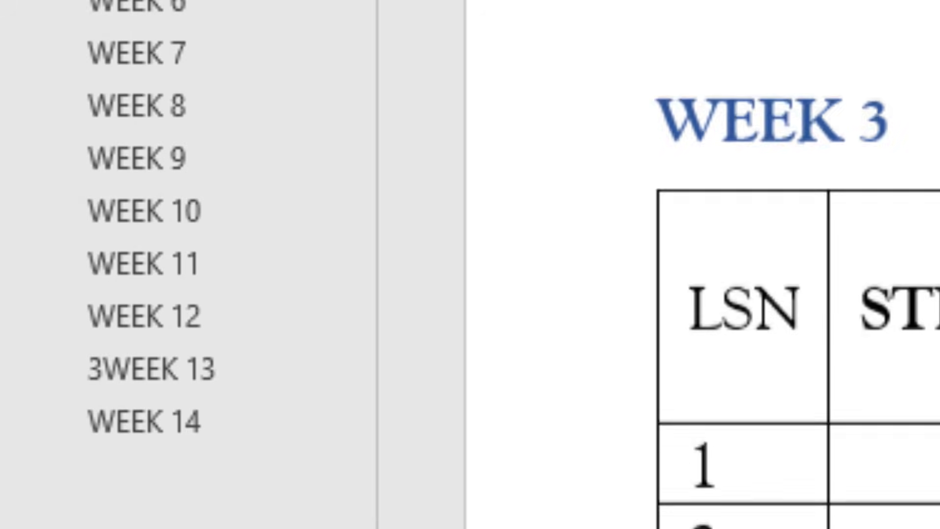
scroll(703, 264, down, 8)
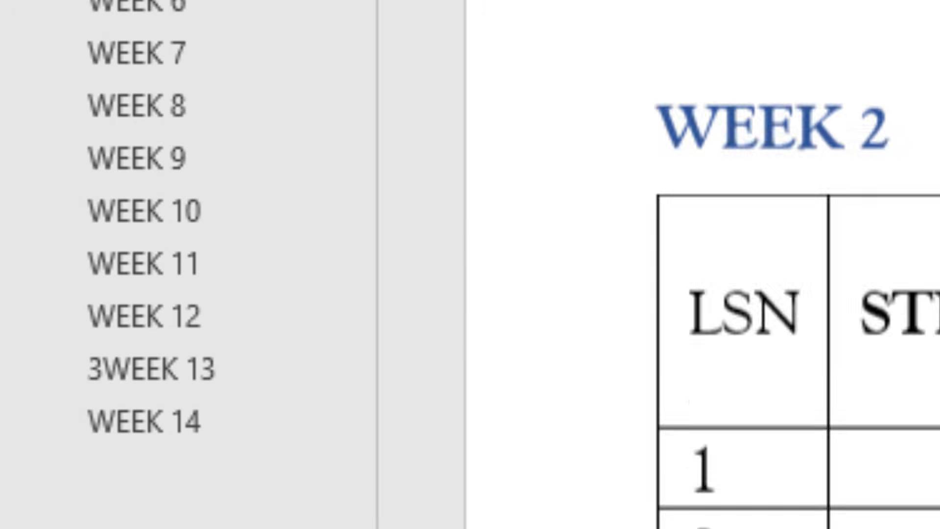
scroll(702, 265, down, 3)
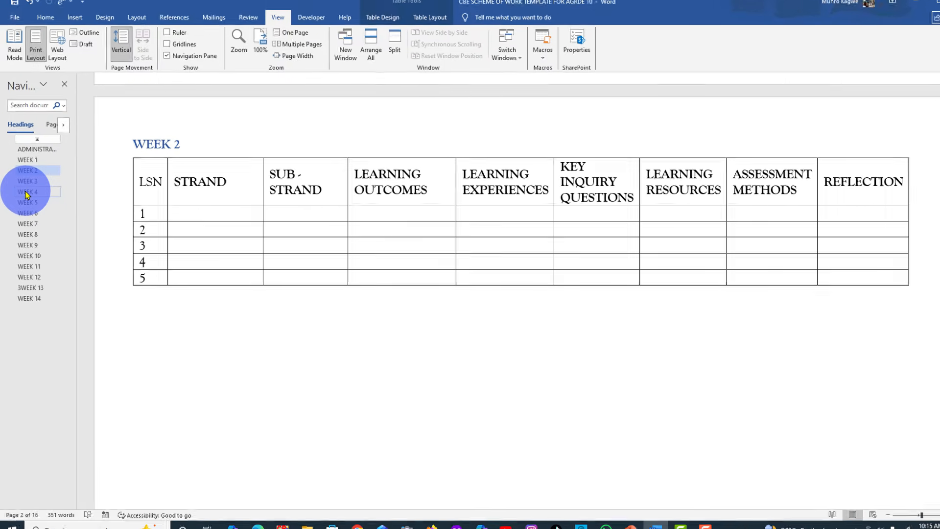
click(25, 193)
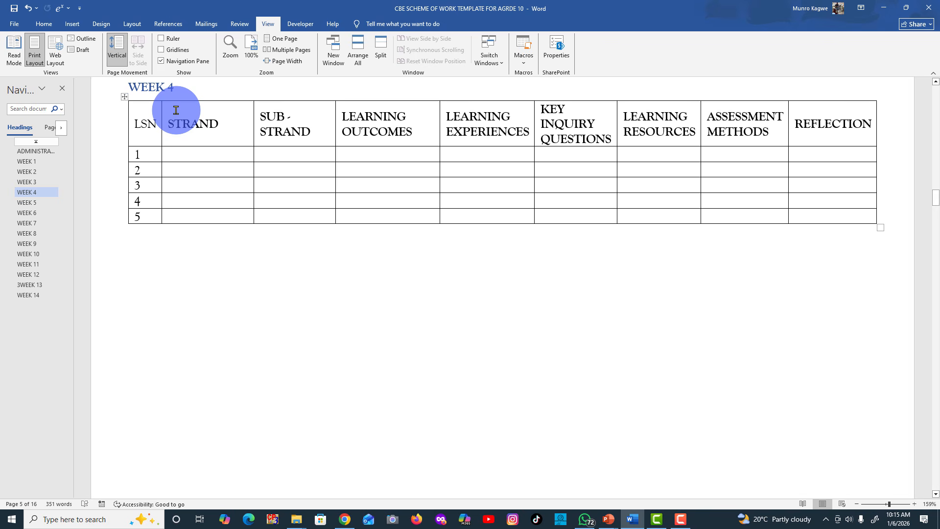
click(24, 245)
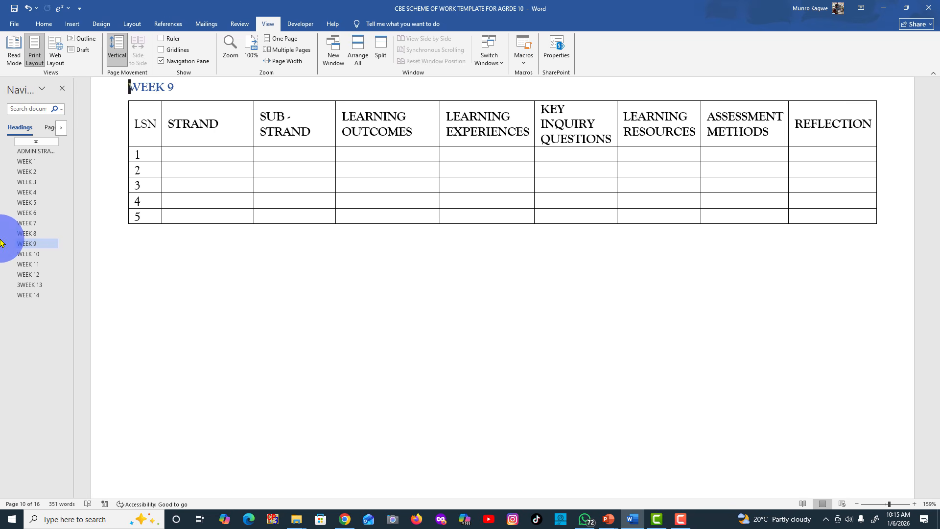
click(27, 162)
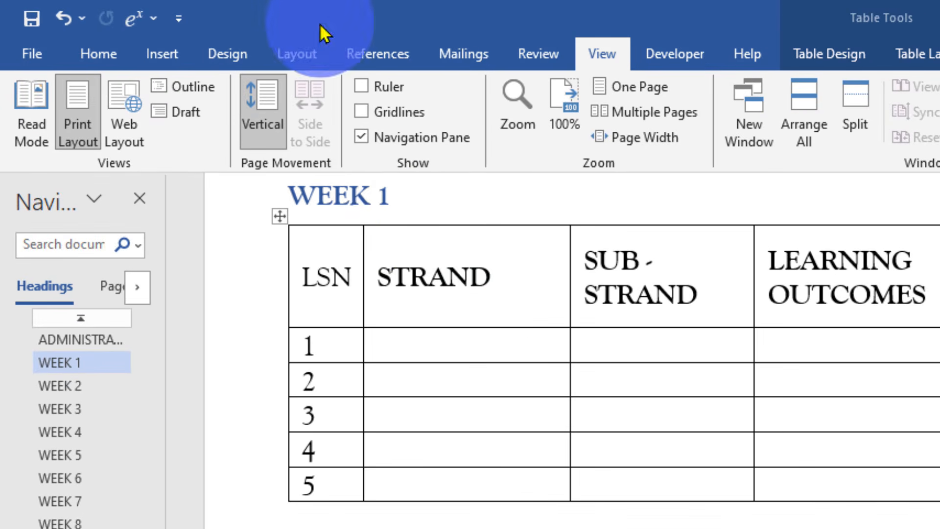
- Add an extra line in the Strand cell of lesson 1 in the Week 1 table and remove it again
click(391, 344)
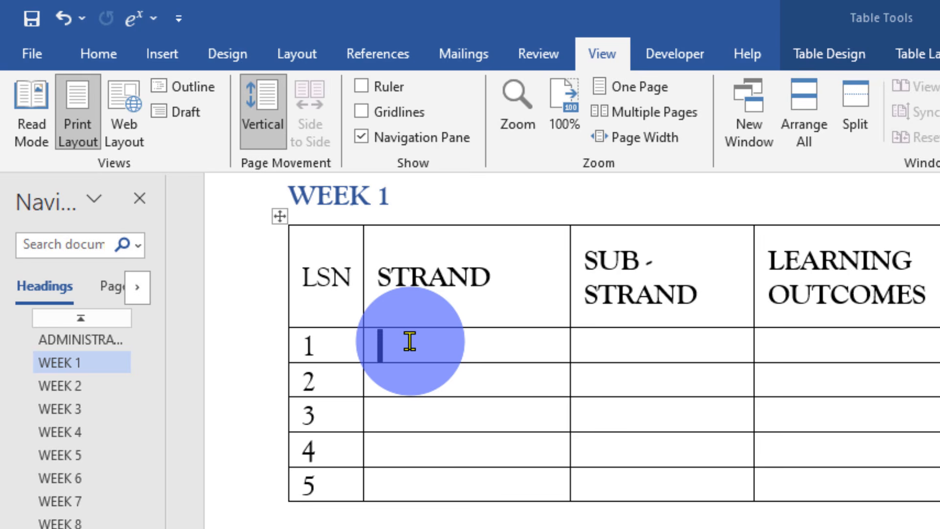
key(Return)
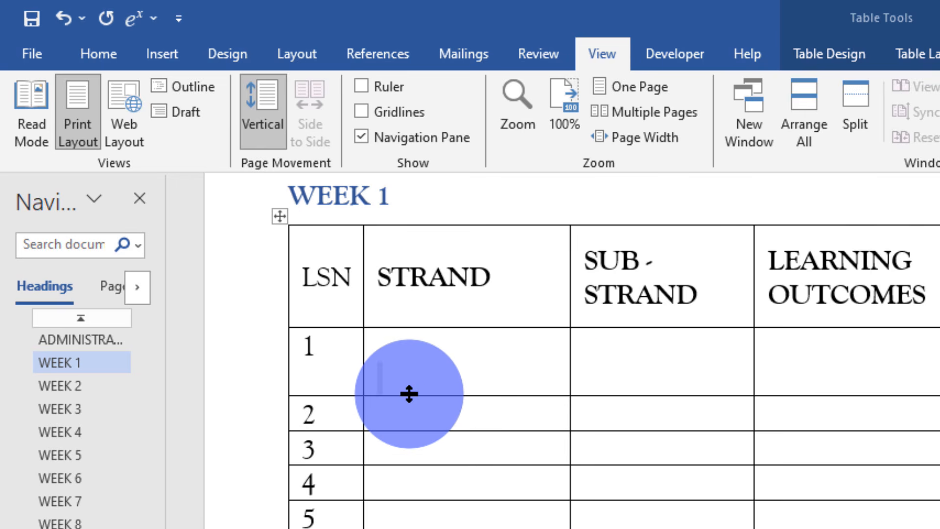
key(BackSpace)
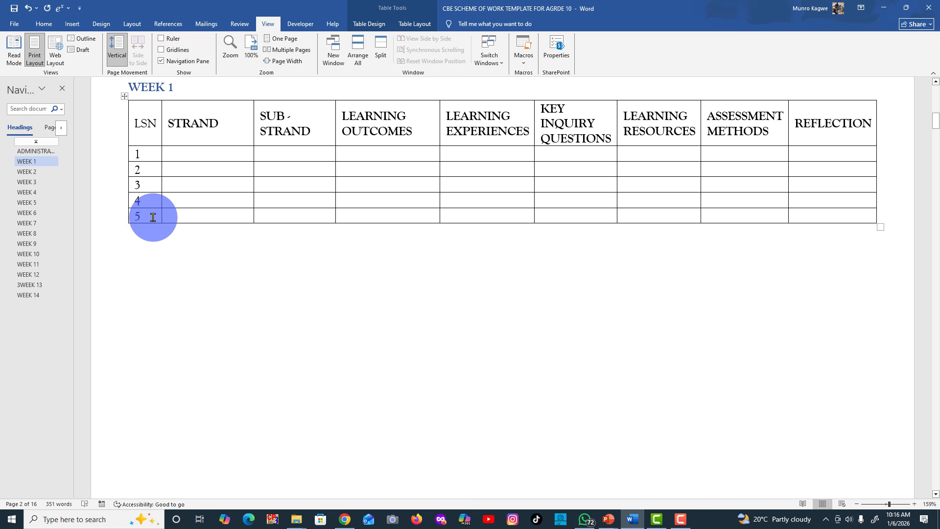
- Insert a blank row below lesson 5 in the Week 1 table and place the cursor in its LSN cell
mouse_move(125, 223)
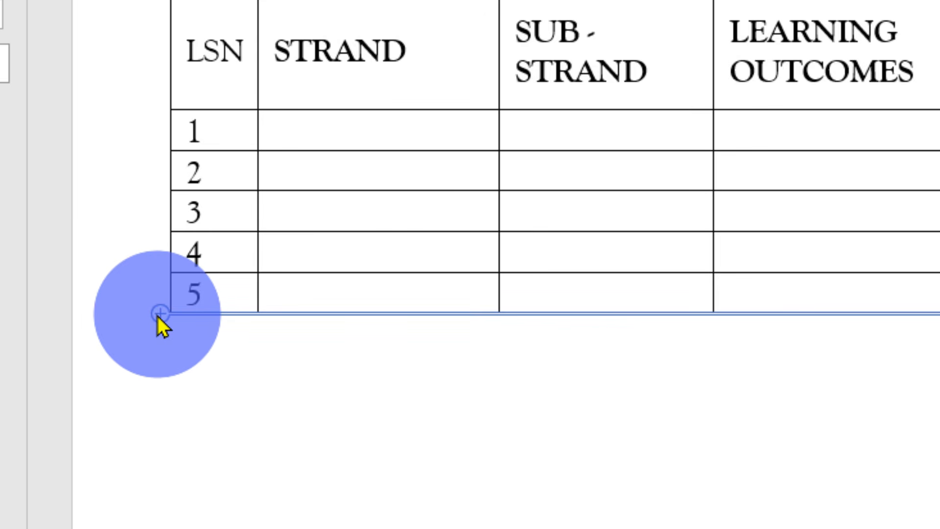
click(158, 314)
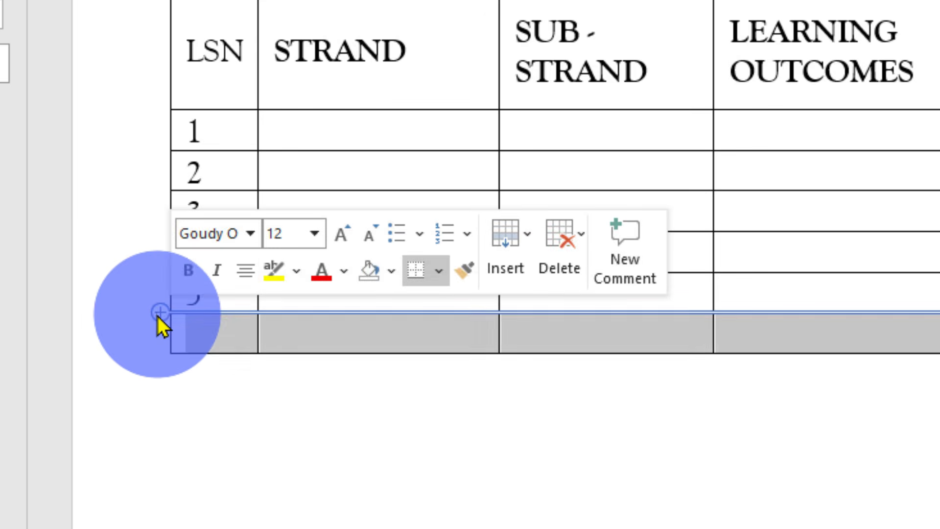
click(213, 344)
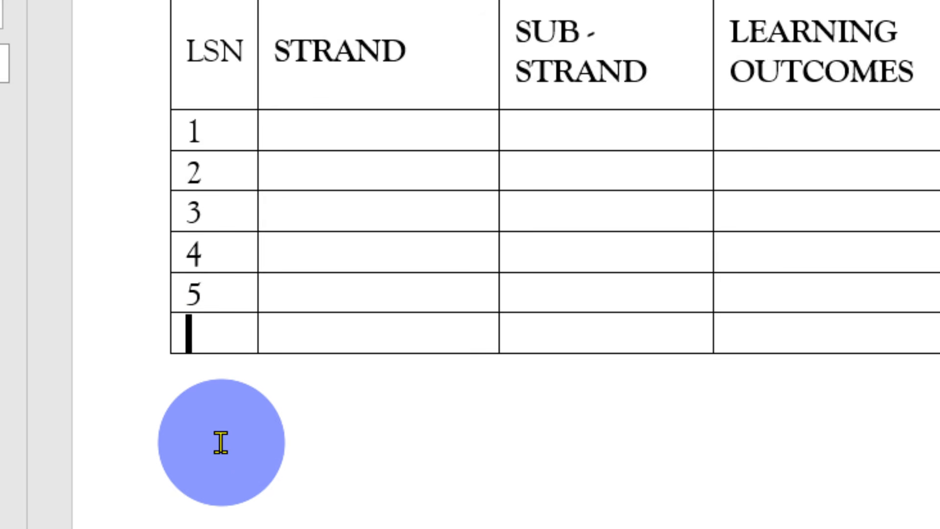
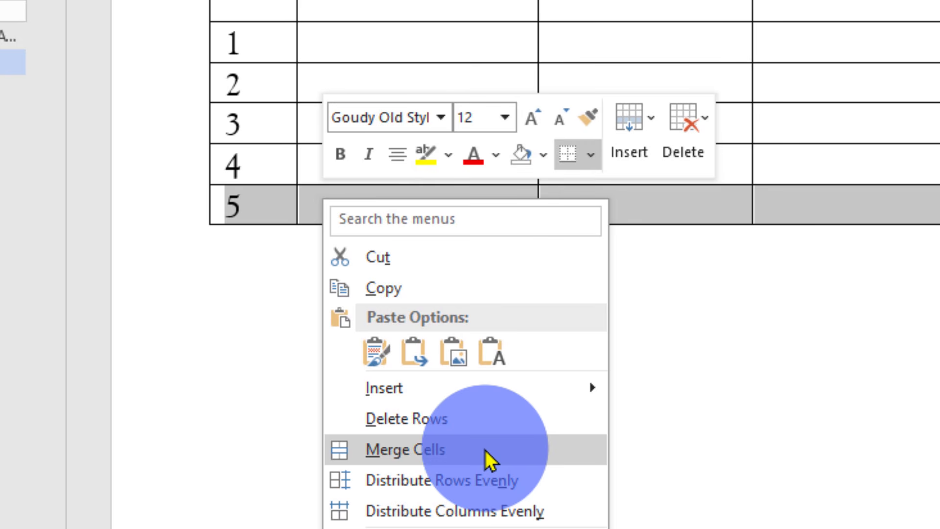
- Delete the lesson 5 row from the Week 1 table and compare it with the Week 2 table
click(463, 424)
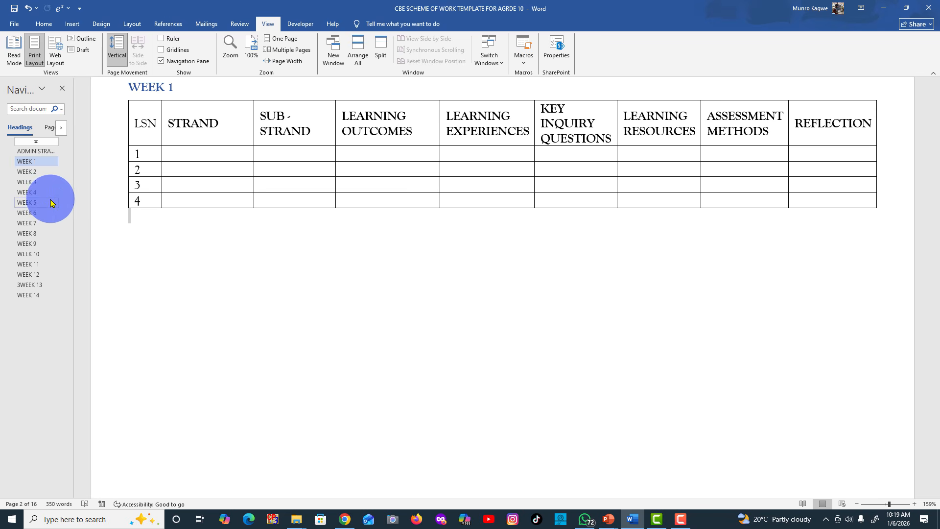
click(27, 173)
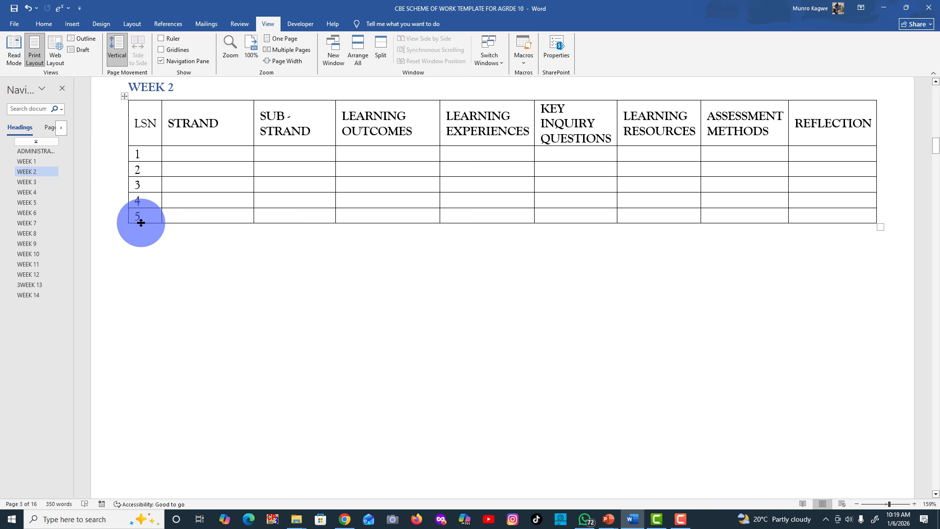
scroll(141, 221, up, 8)
scroll(141, 223, up, 5)
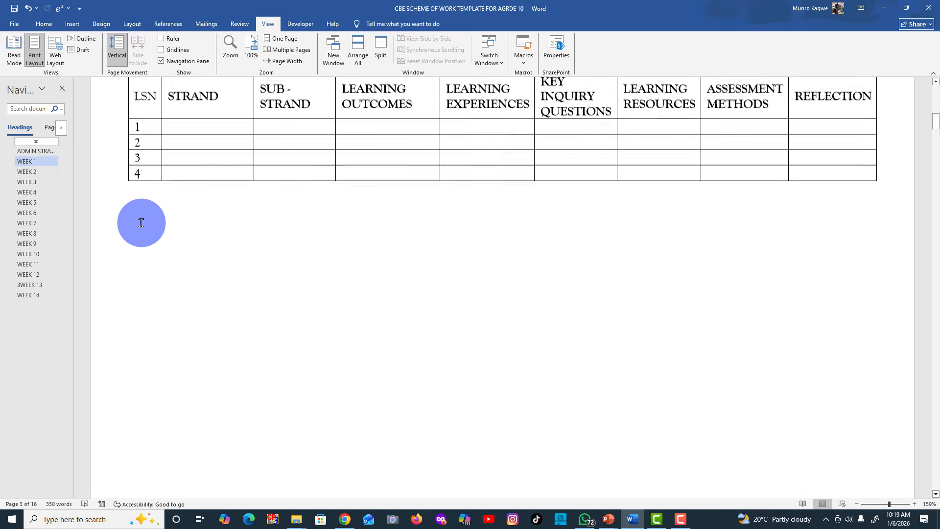
- Undo the row deletion in the Week 1 table and place the cursor in lesson 5's Strand cell
click(27, 10)
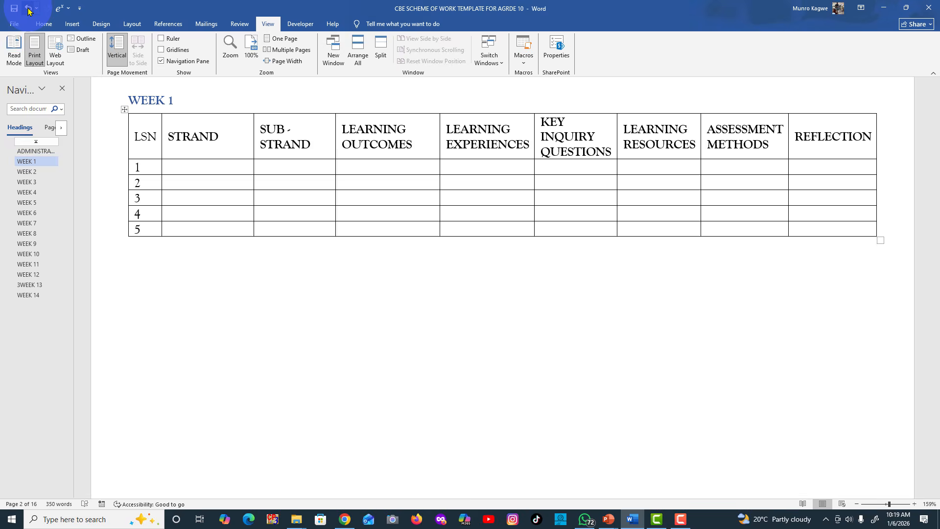
click(193, 229)
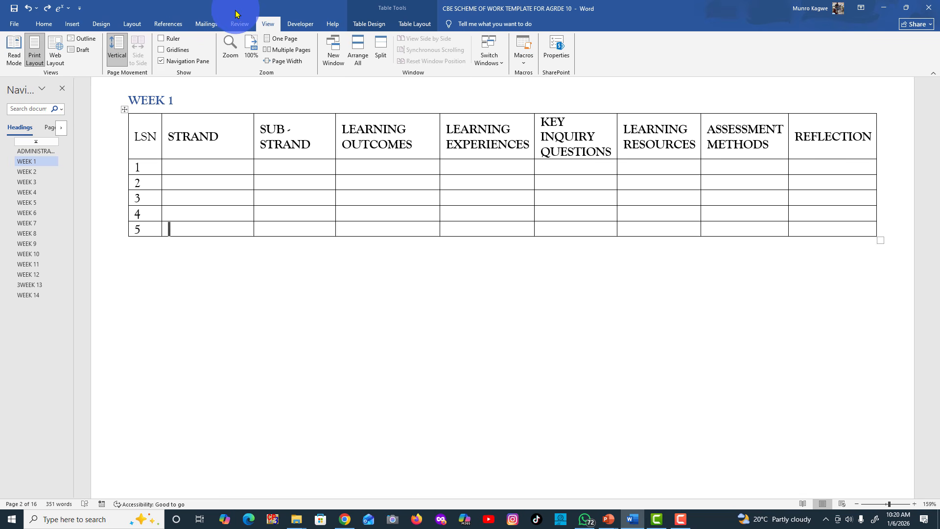
click(215, 231)
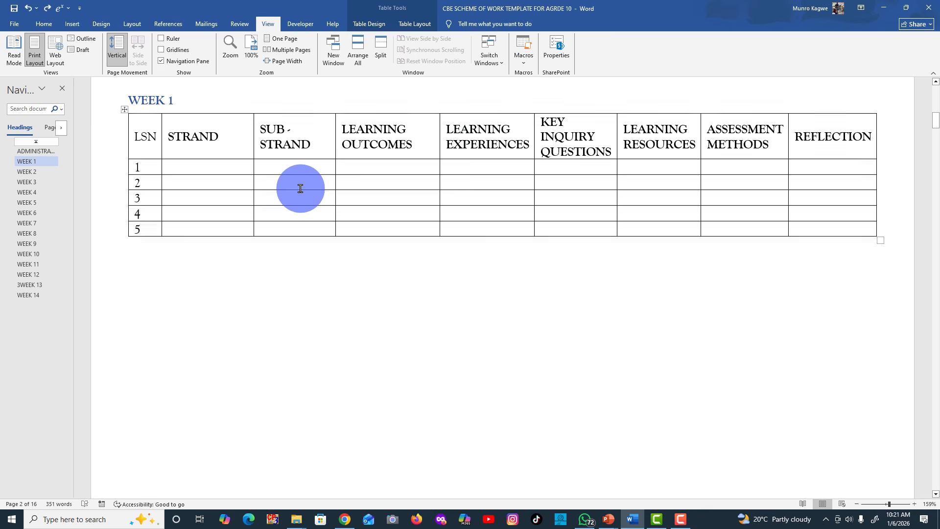
- Examine the layout of the weekly tables from Week 1 to Week 4, one table per page
scroll(300, 188, down, 15)
scroll(300, 188, down, 12)
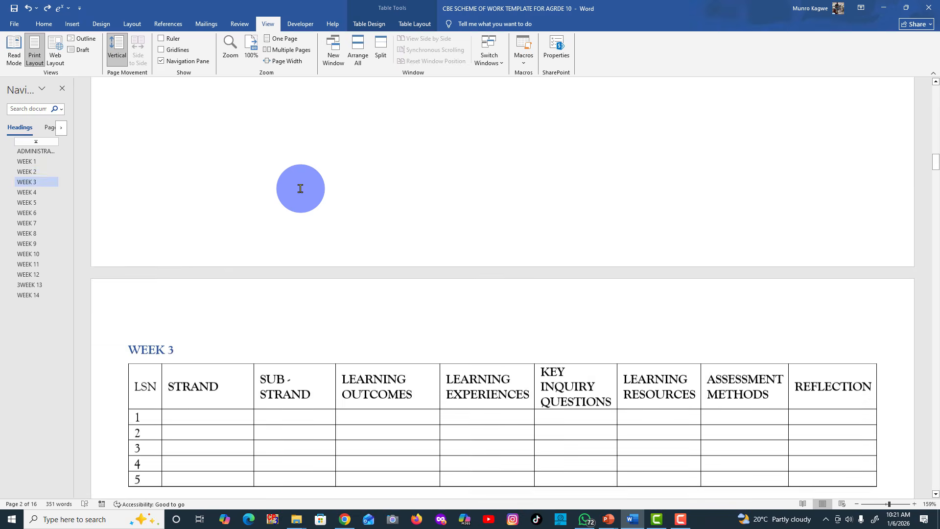
scroll(300, 189, up, 3)
scroll(300, 189, up, 4)
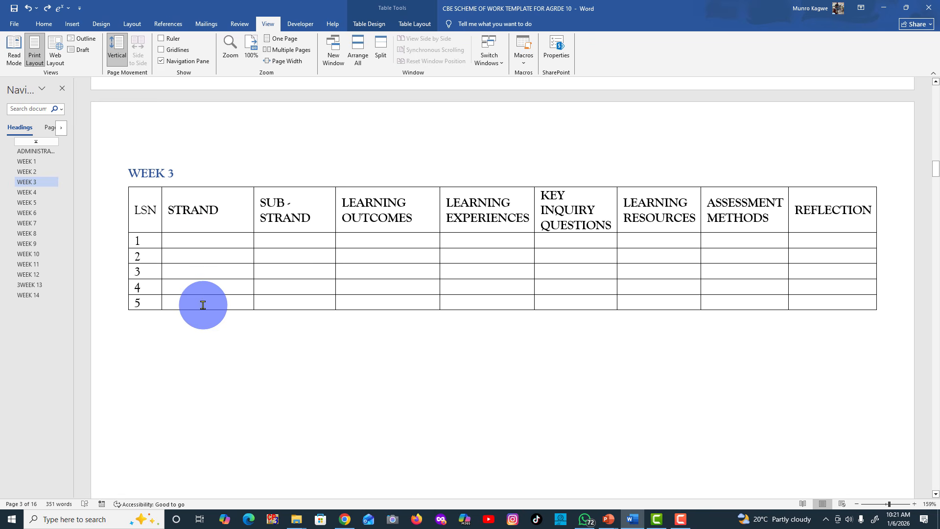
scroll(238, 254, down, 5)
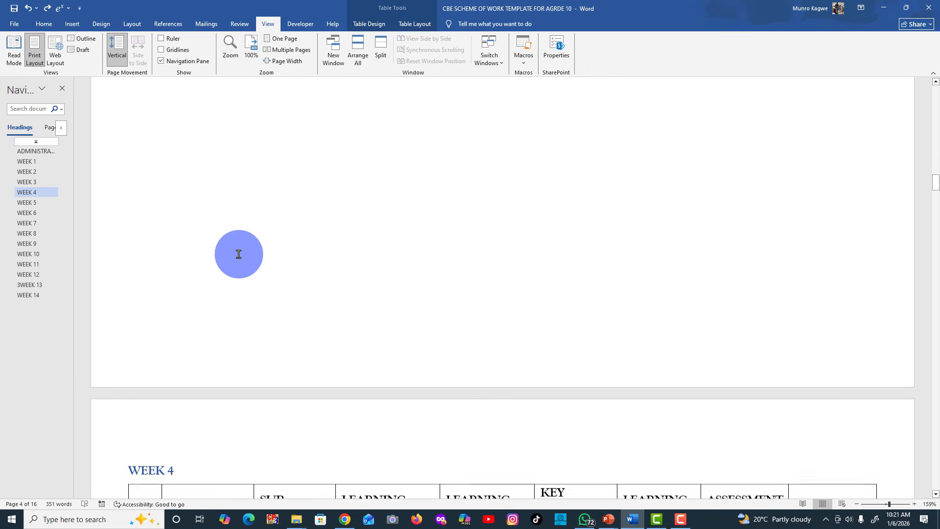
scroll(239, 254, up, 5)
scroll(188, 172, up, 1)
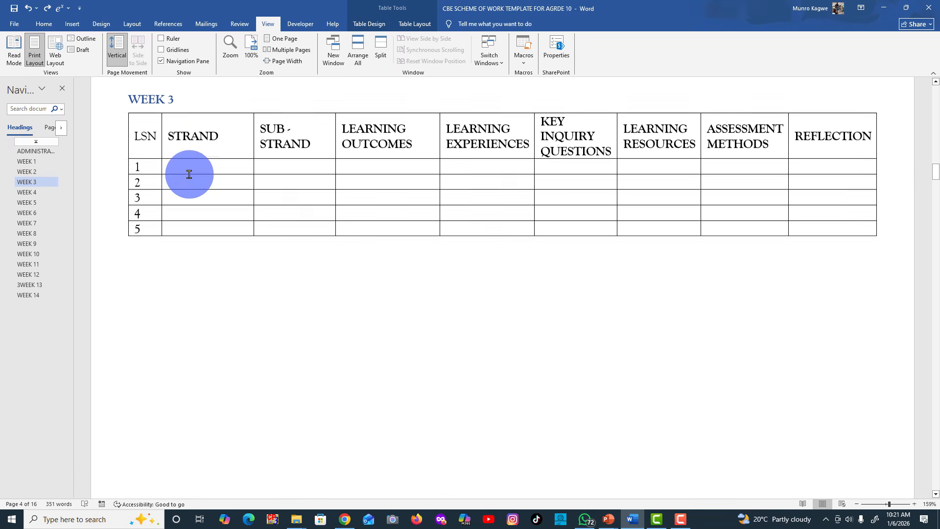
scroll(204, 212, down, 4)
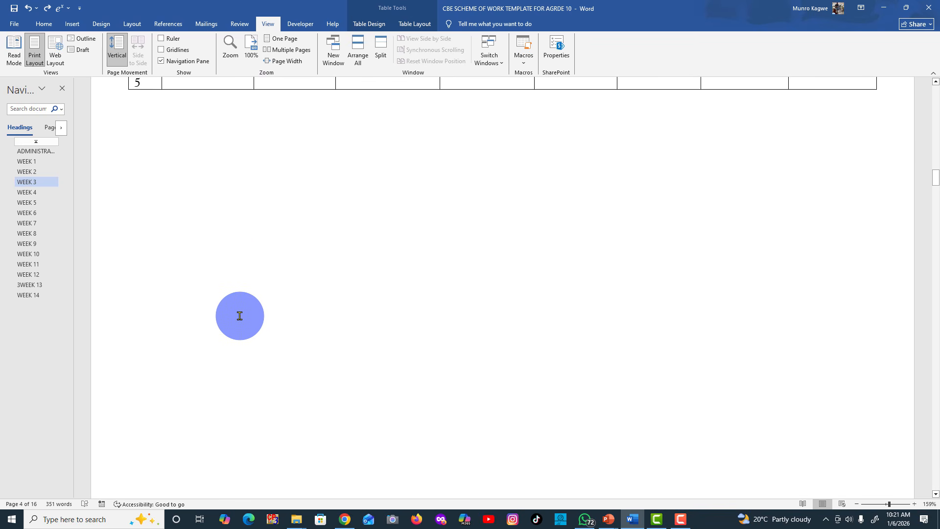
scroll(240, 241, down, 2)
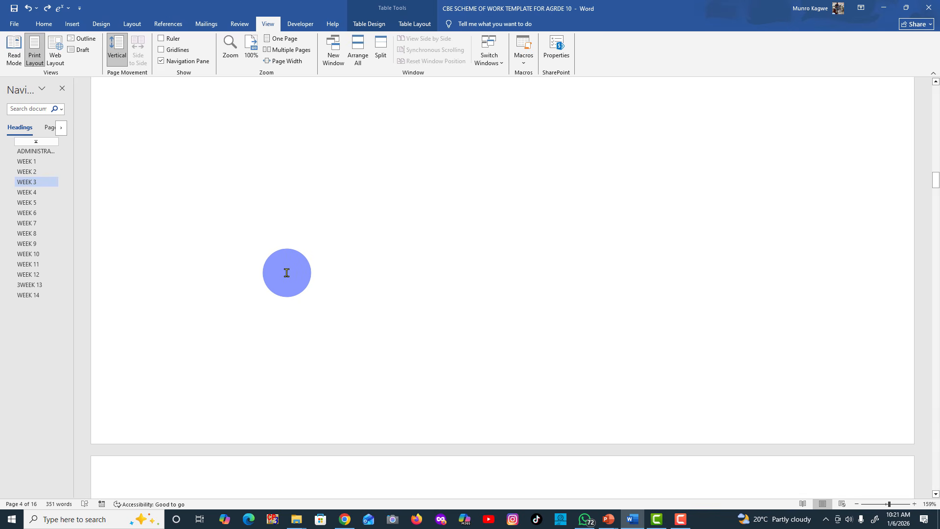
scroll(287, 273, down, 6)
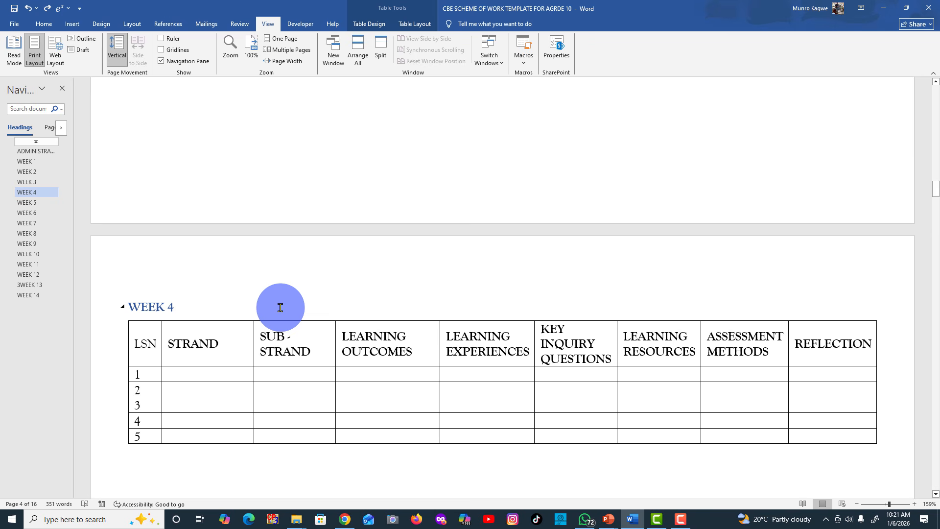
scroll(226, 362, down, 1)
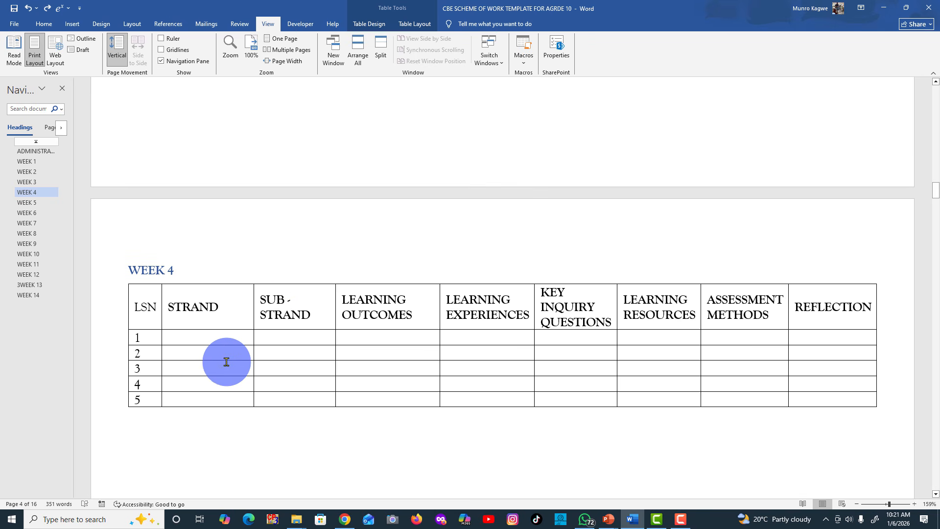
scroll(292, 73, up, 1)
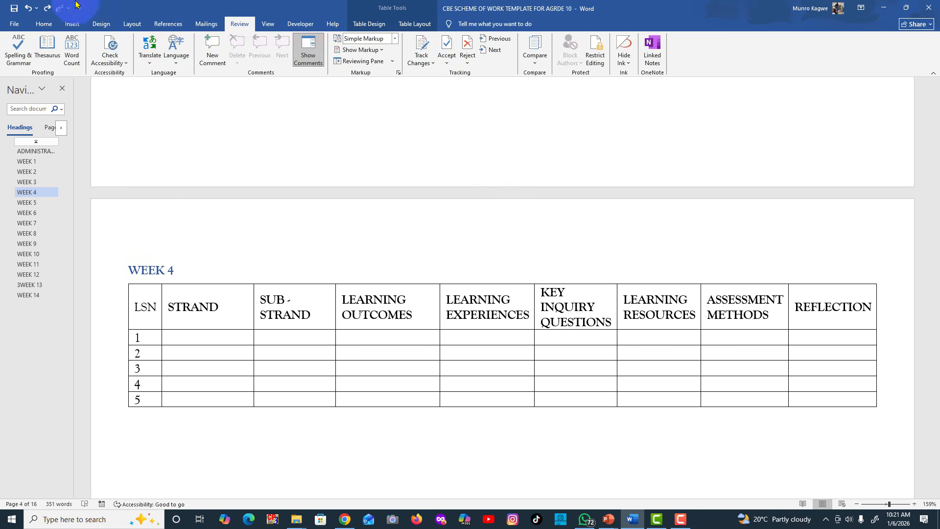
- Examine the Week 1 and Week 2 tables and the Administrative Details page, ending at the Week 1 table
scroll(68, 49, up, 4)
click(26, 161)
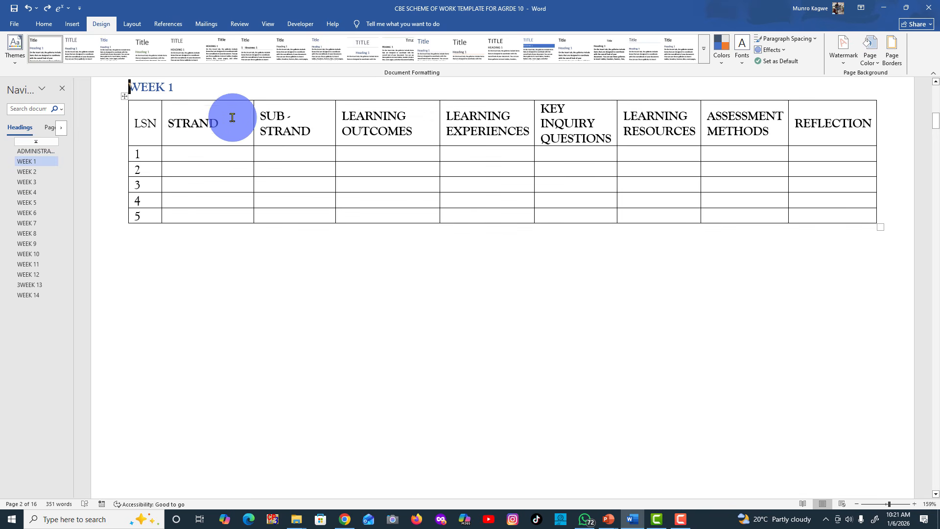
scroll(229, 112, down, 10)
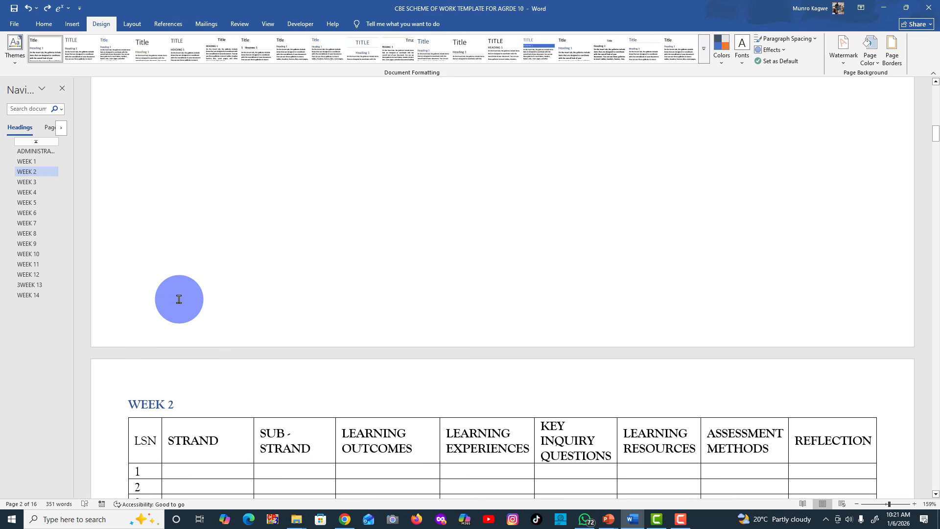
click(179, 299)
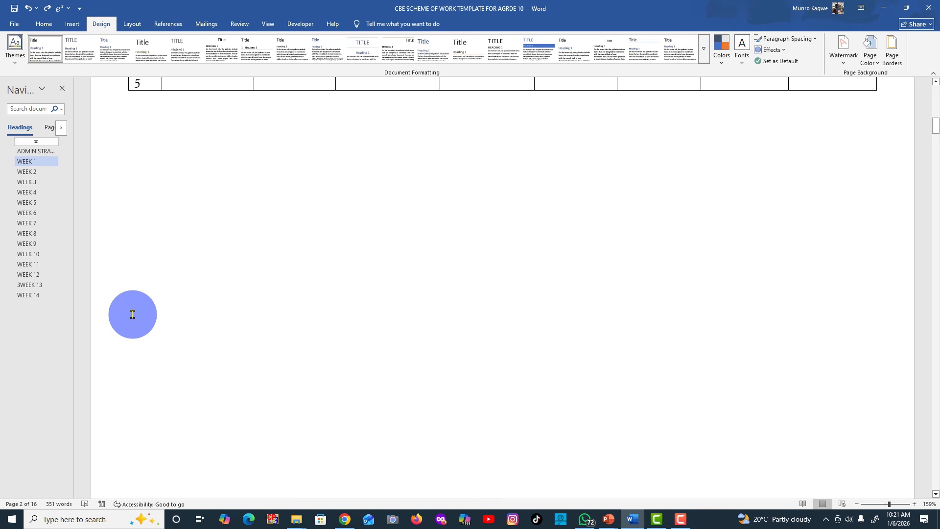
scroll(169, 315, down, 5)
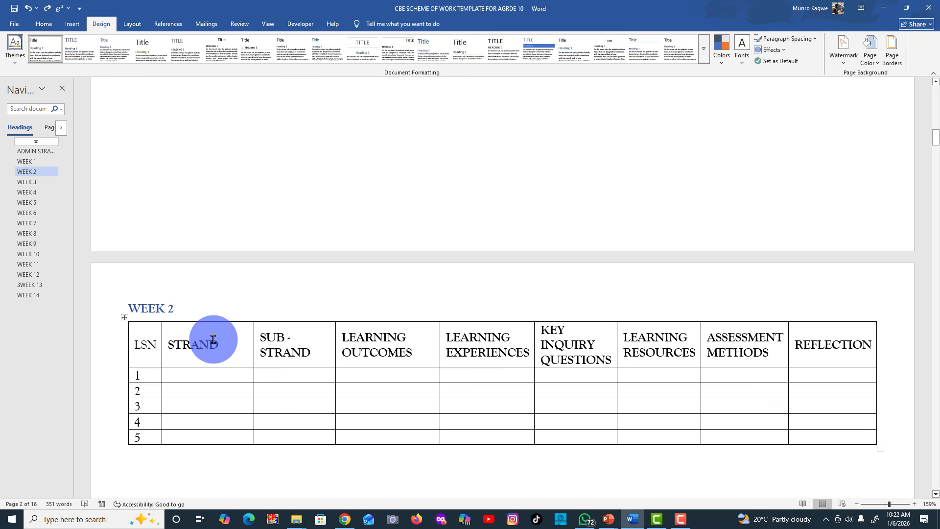
scroll(213, 340, up, 20)
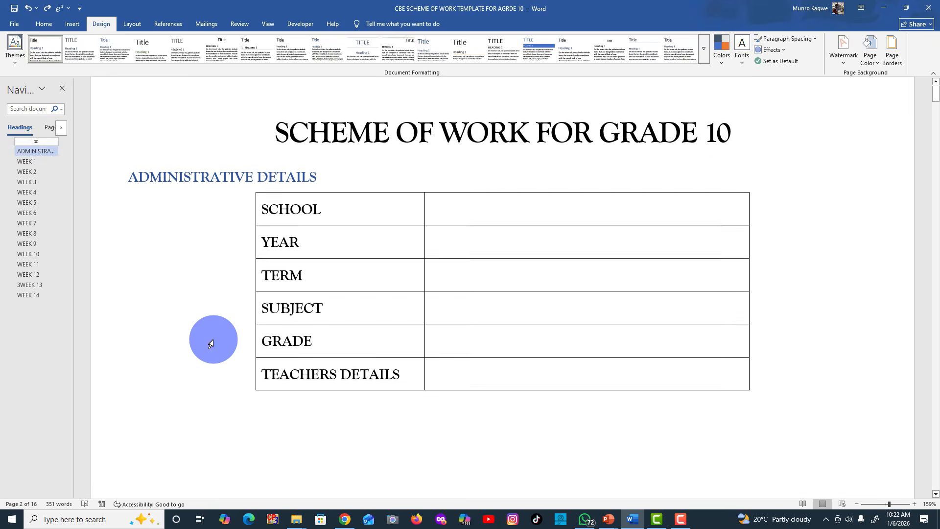
scroll(213, 339, down, 10)
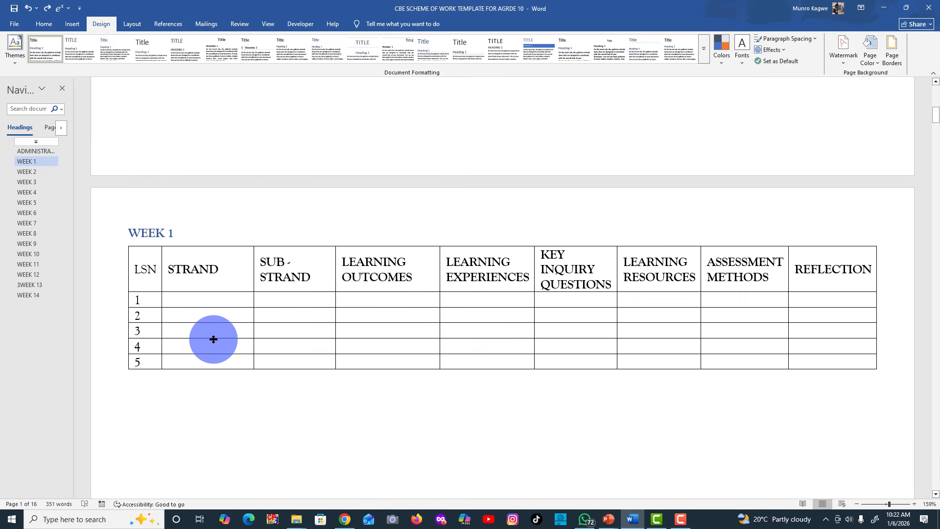
scroll(213, 340, down, 3)
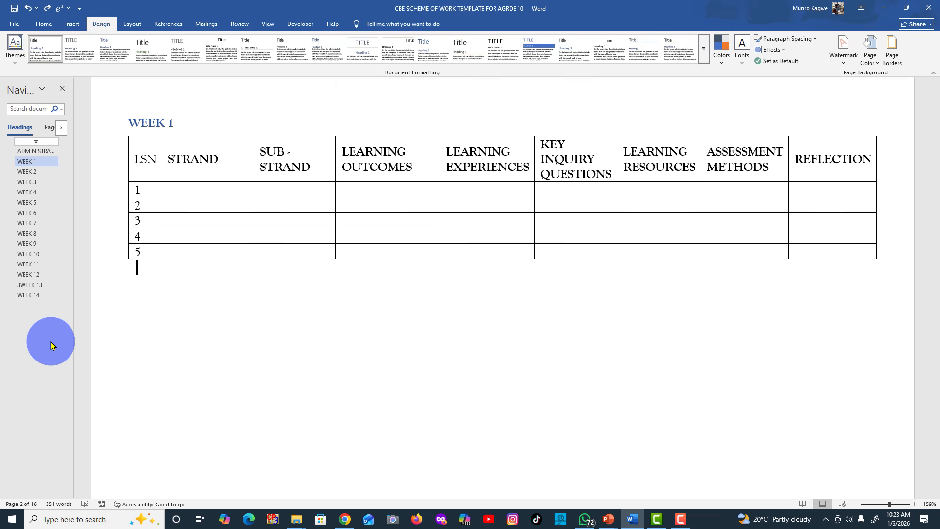
- Go to the Week 14 section and widen the Navigation pane
click(25, 295)
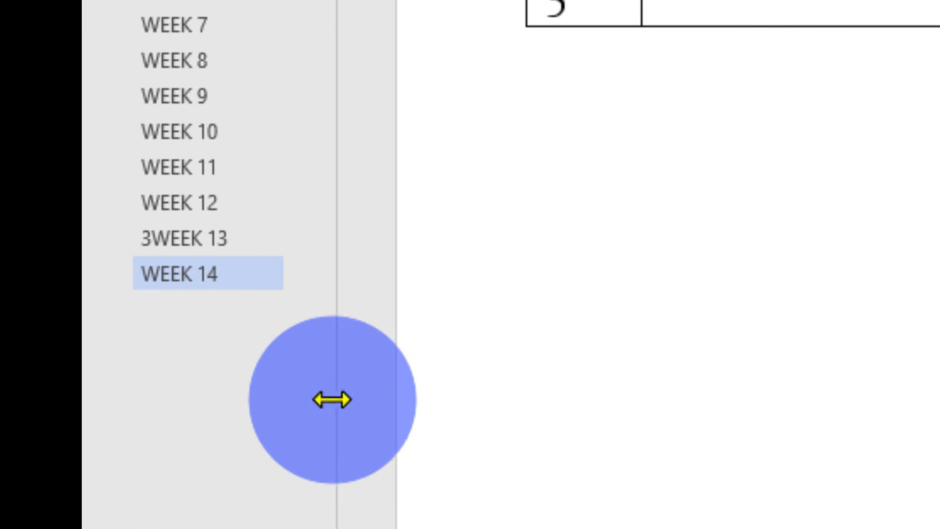
drag(332, 403, 484, 409)
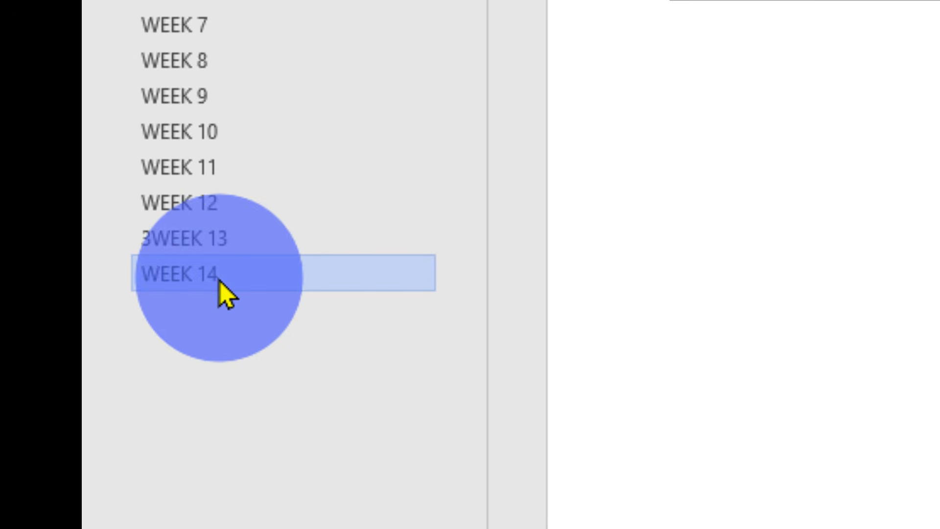
- Select the Week 14 heading together with its content and delete the whole section
right_click(261, 276)
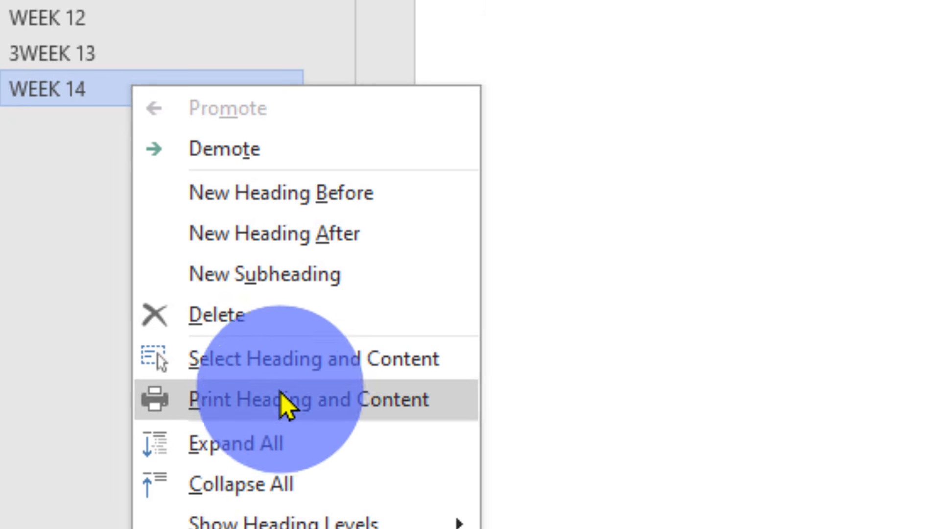
click(334, 358)
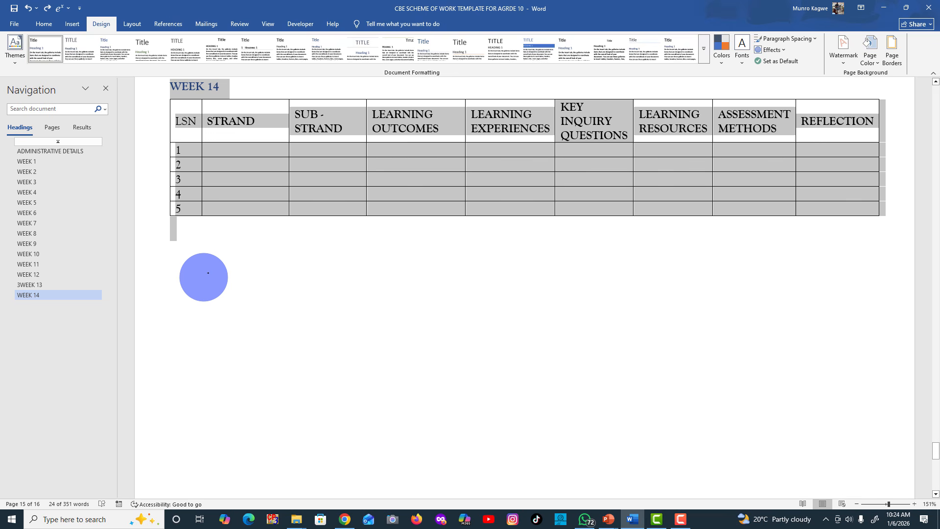
key(Delete)
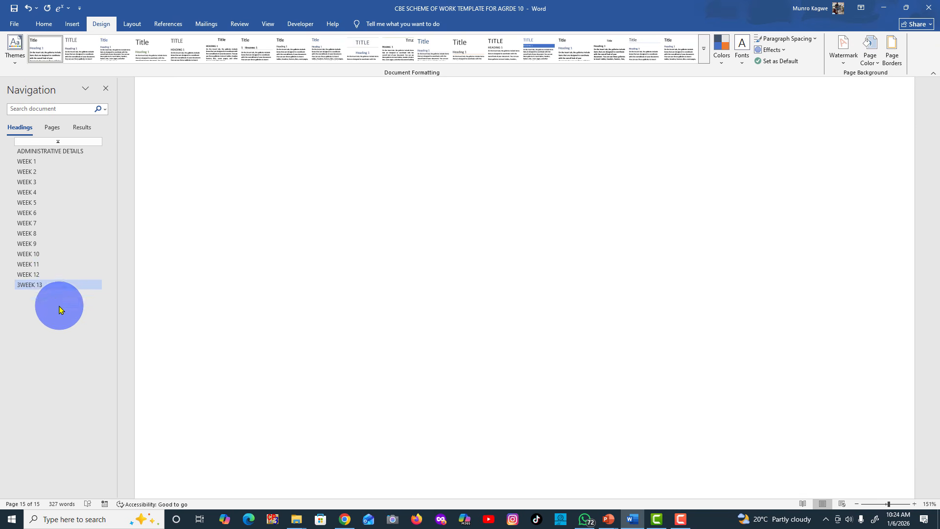
- Go to the 3WEEK 13 section, select its heading with its content, and delete it
click(59, 288)
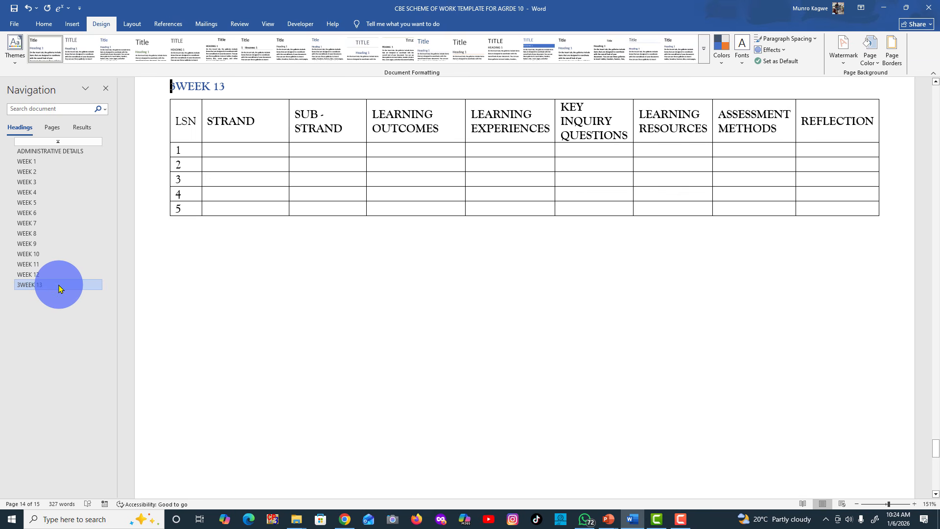
right_click(59, 288)
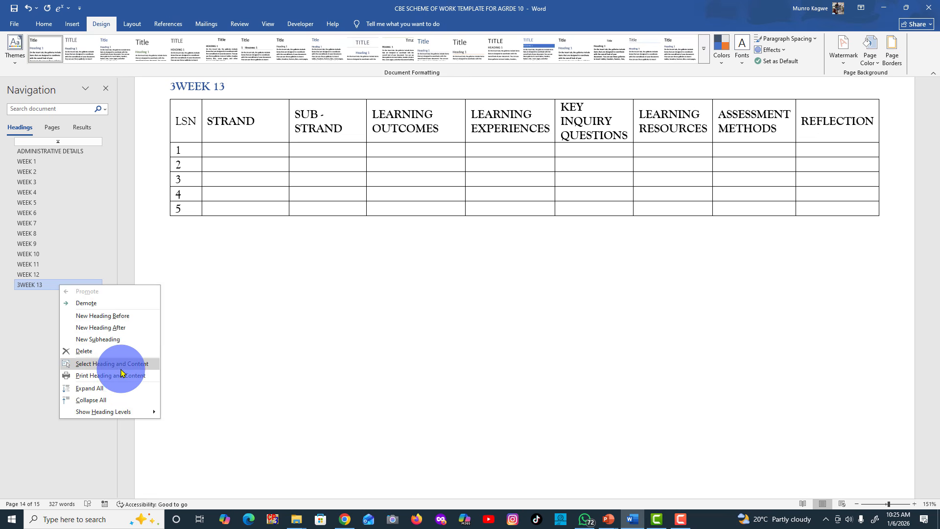
click(120, 365)
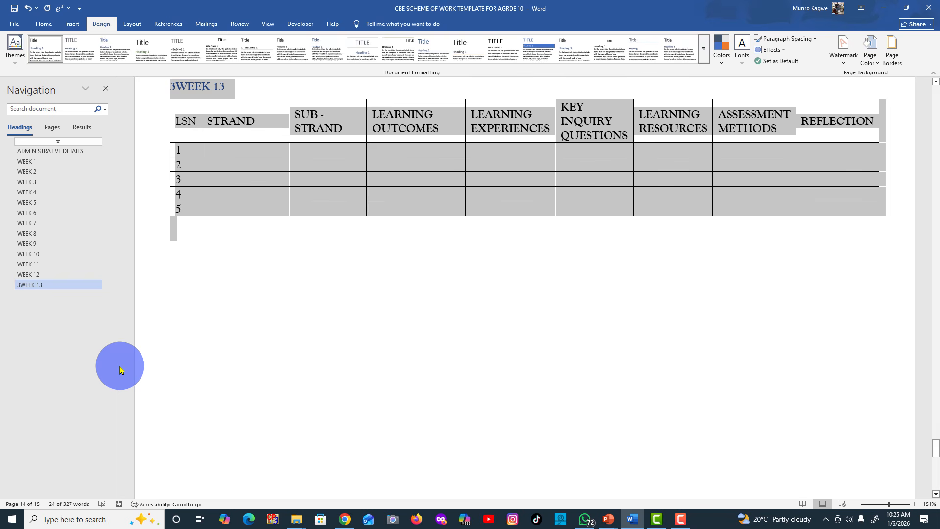
key(Delete)
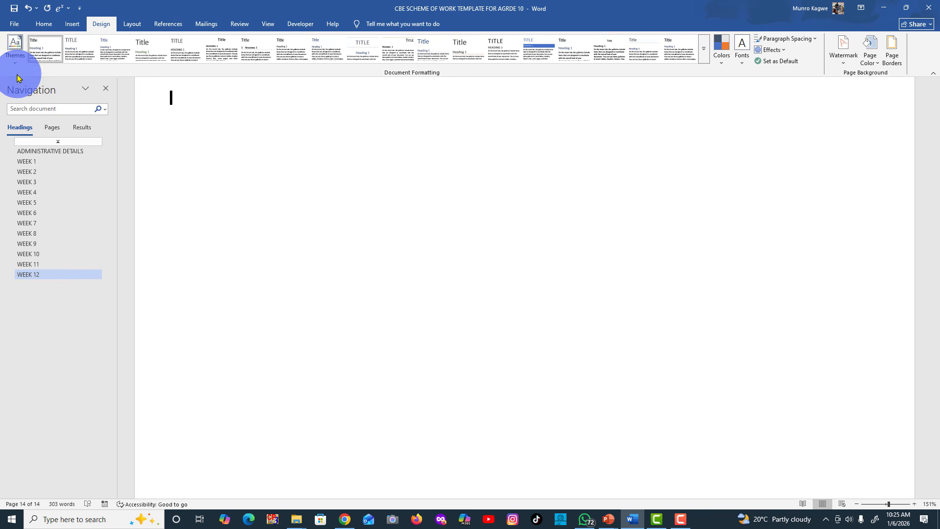
- Undo the deletions of the Week 13 and Week 14 sections and go to the Week 14 heading
click(29, 11)
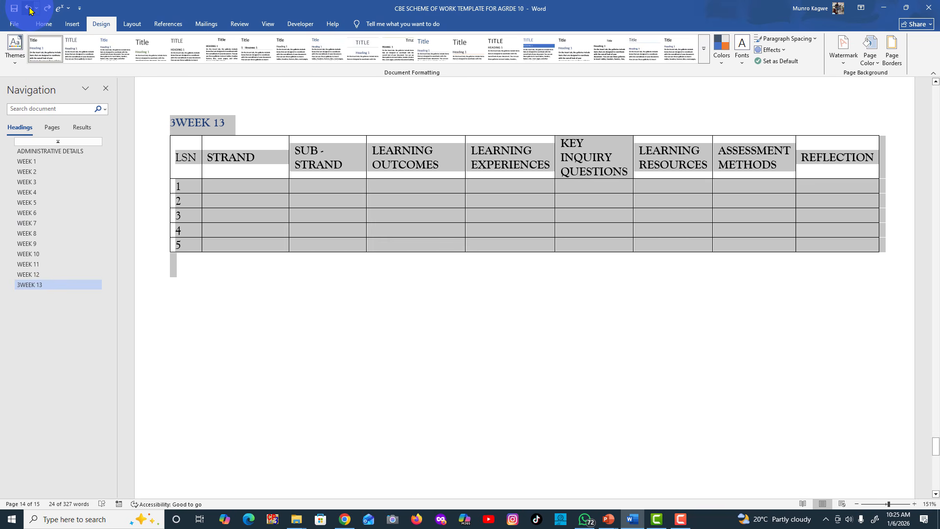
click(29, 11)
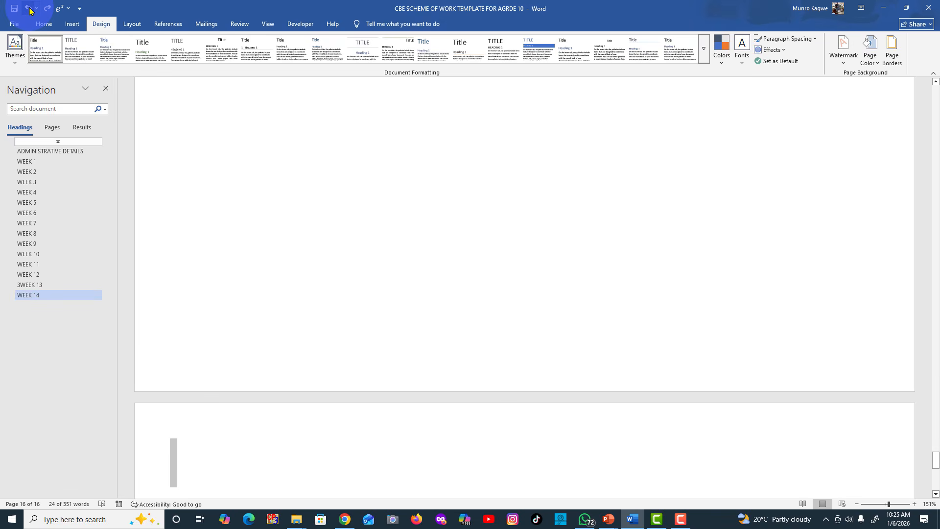
click(42, 296)
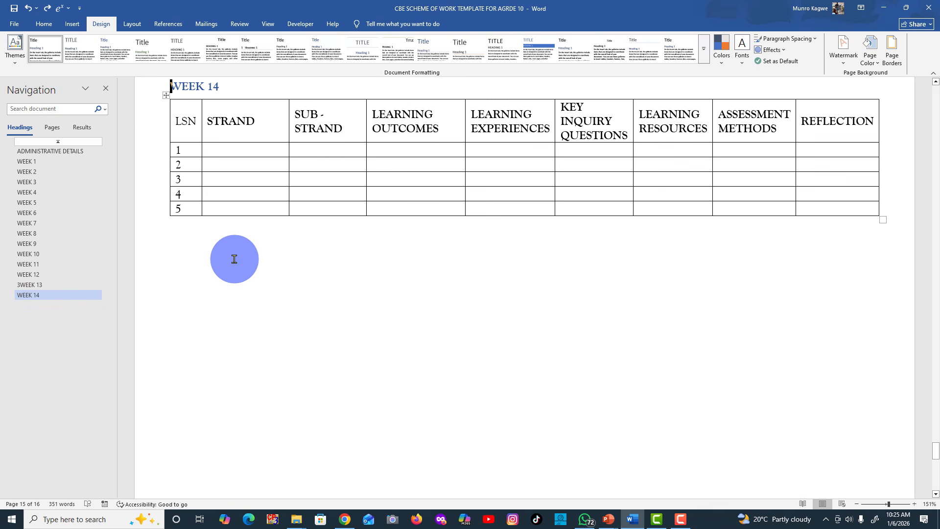
- Go to the Week 1 section and place the cursor at the end of its heading
click(40, 162)
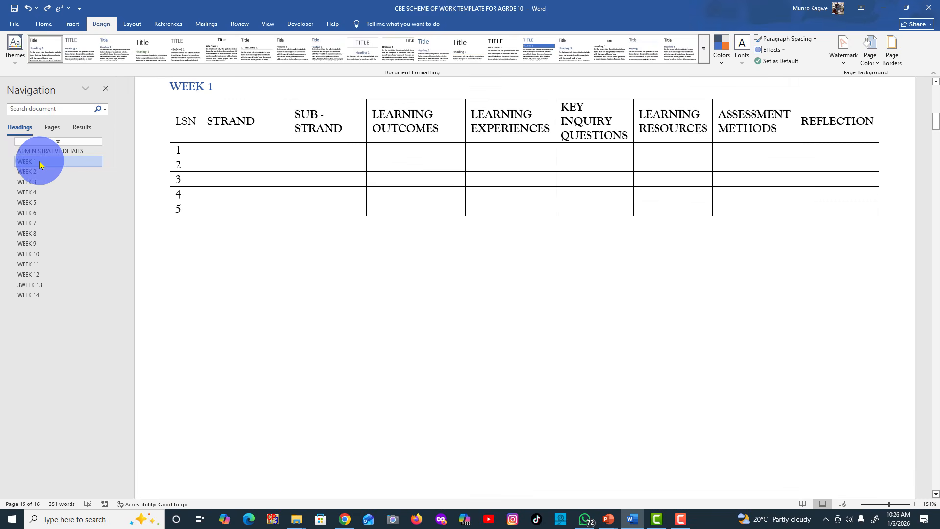
click(264, 86)
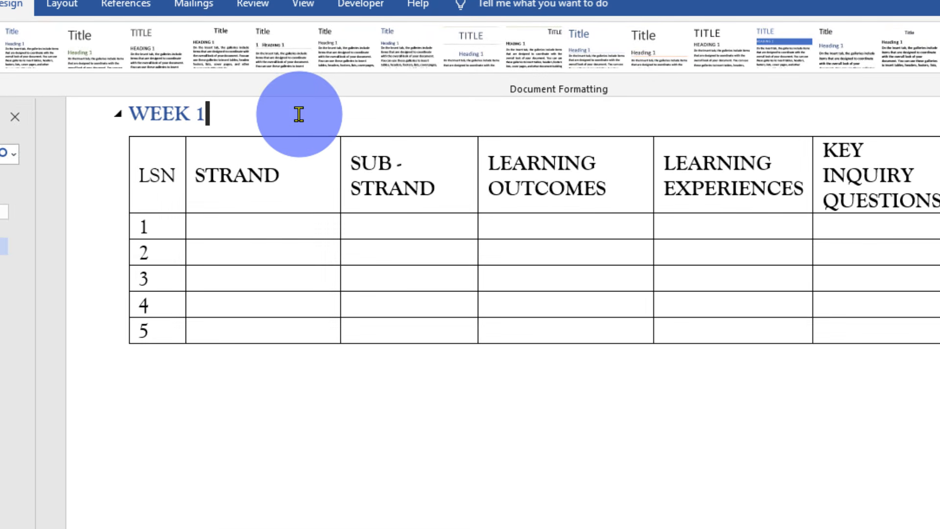